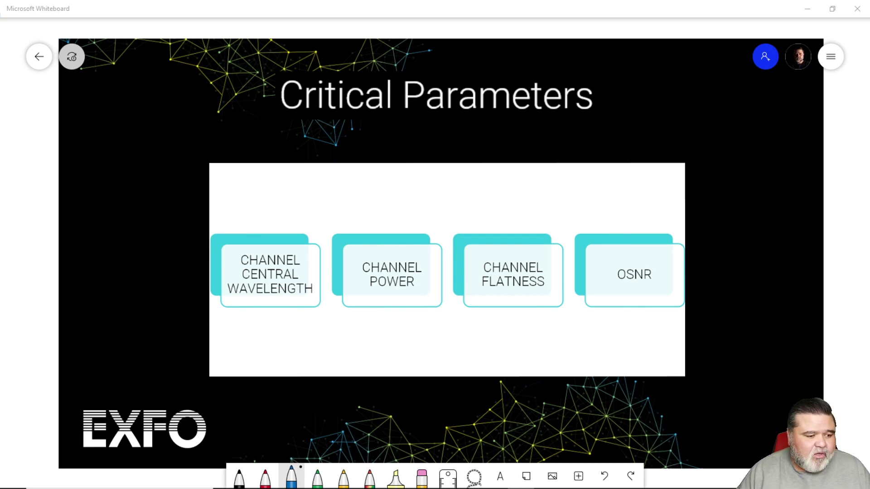
Rediscover the channel, discard the old trace, and show results: 1561.410 nm, 47.41 dB OSNR.
mouse_move(313, 487)
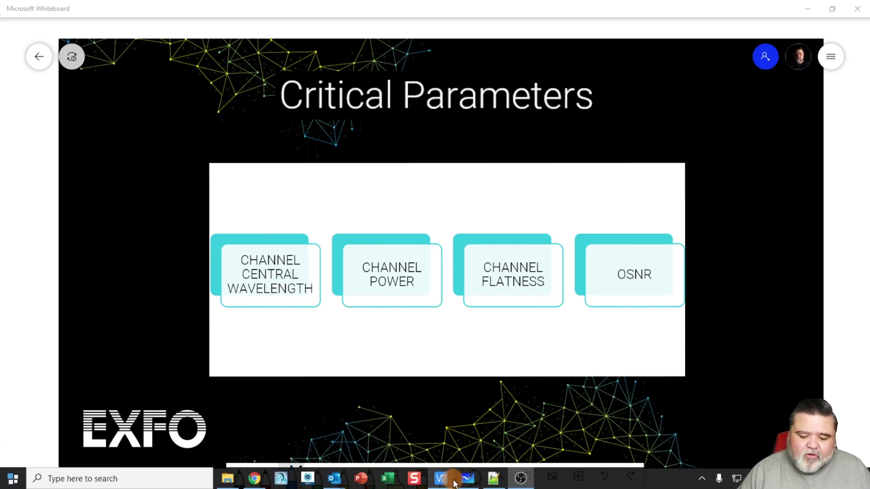
mouse_move(446, 481)
left_click(498, 385)
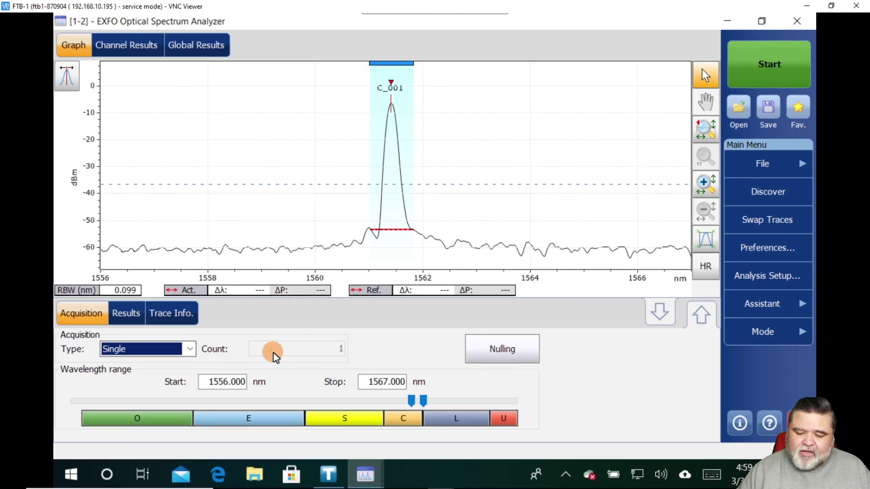
left_click(750, 195)
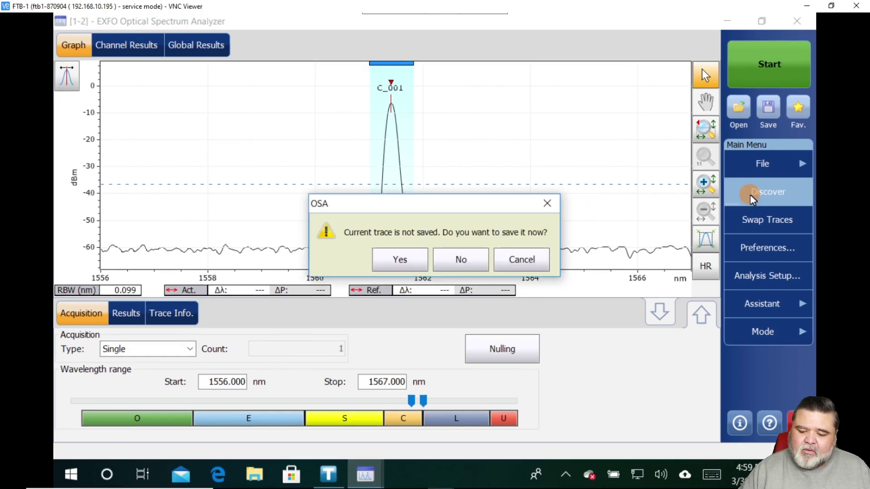
left_click(458, 260)
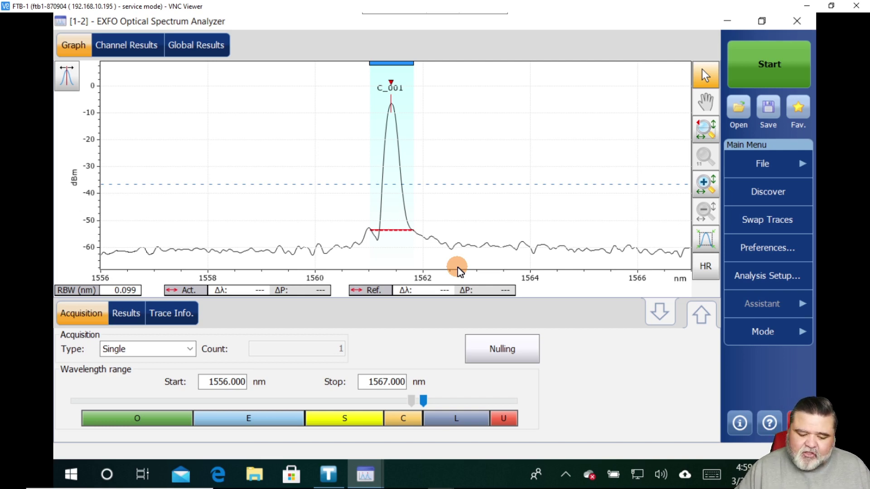
left_click(119, 313)
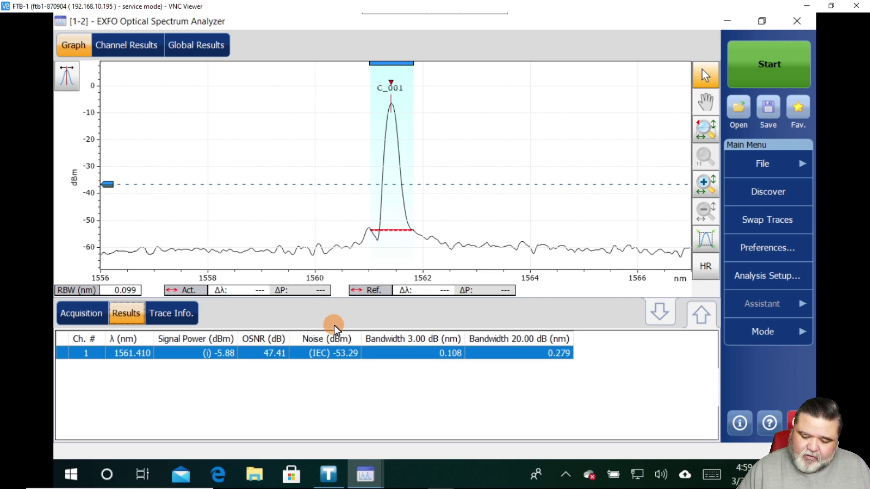
Apply the favorite 'ITU 100 GHz.osawdmsetup' analysis setup, replacing the current one.
left_click(755, 276)
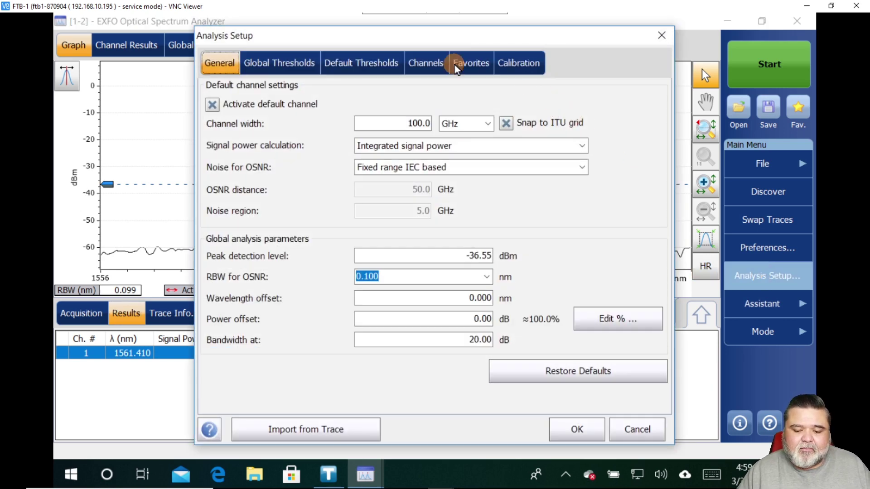
left_click(456, 68)
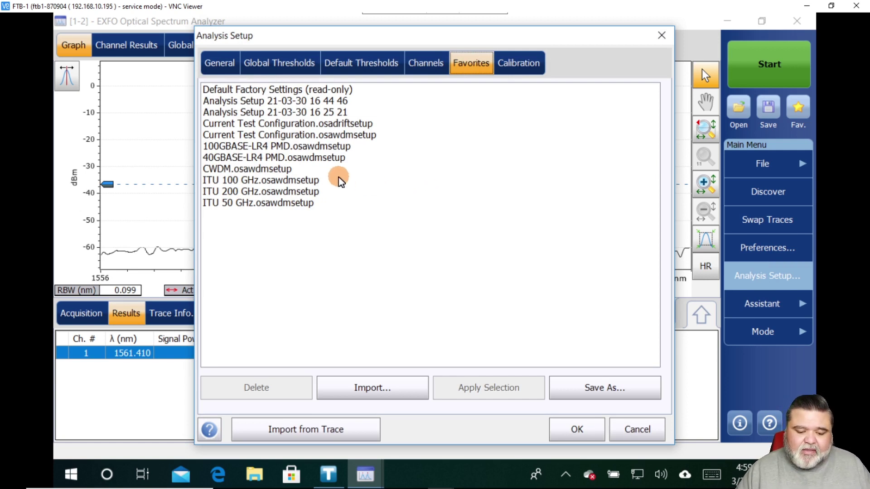
left_click(316, 182)
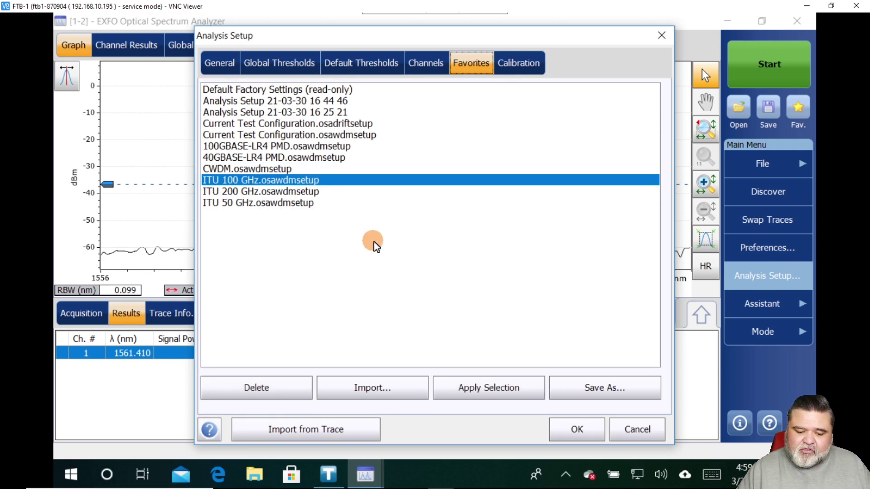
left_click(481, 394)
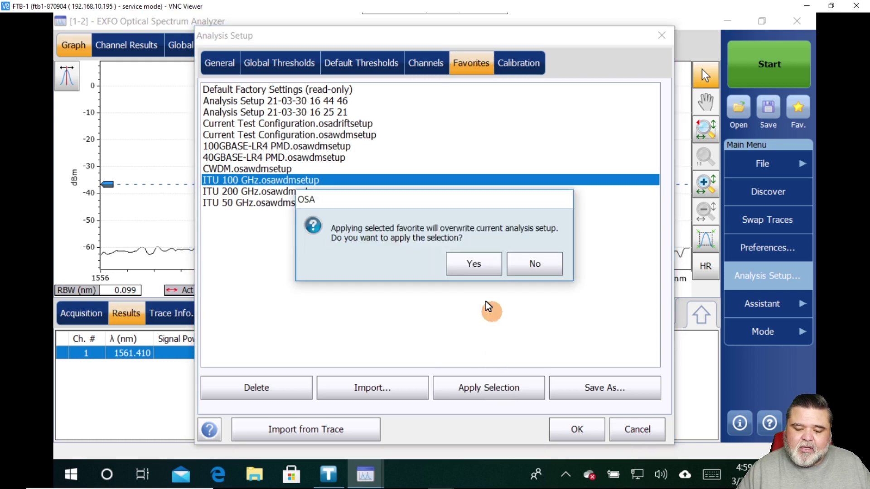
left_click(486, 272)
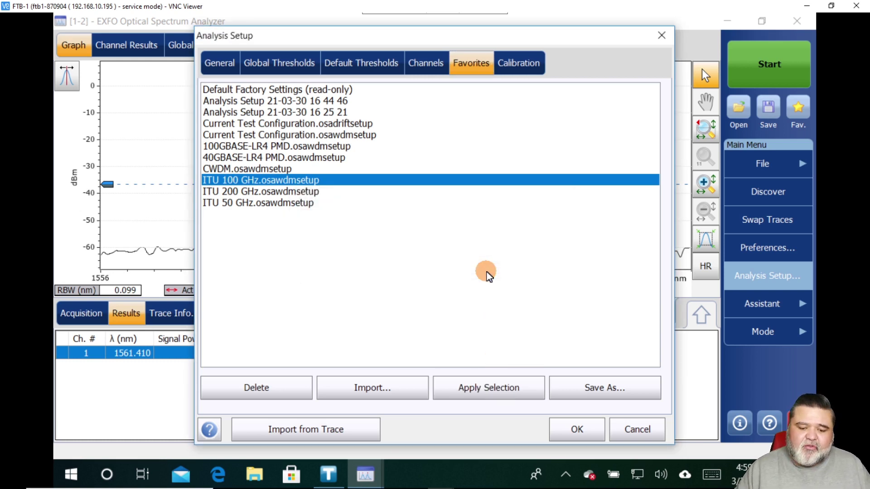
left_click(573, 428)
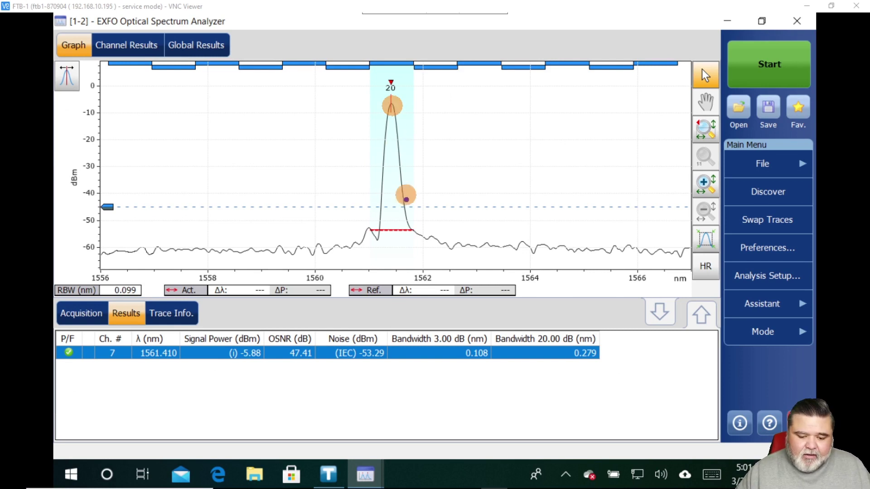
left_click_drag(396, 229, 393, 105)
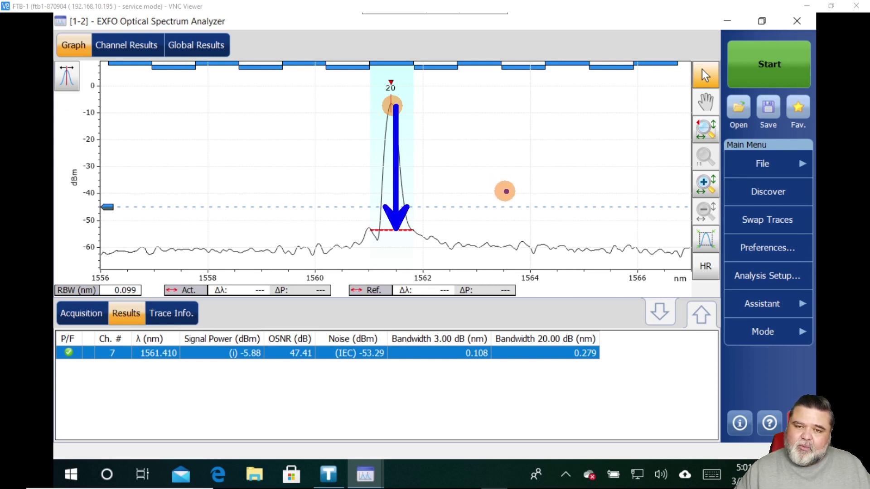
mouse_move(383, 334)
left_mouse_down()
mouse_move(358, 330)
mouse_move(343, 369)
mouse_move(386, 327)
left_mouse_up()
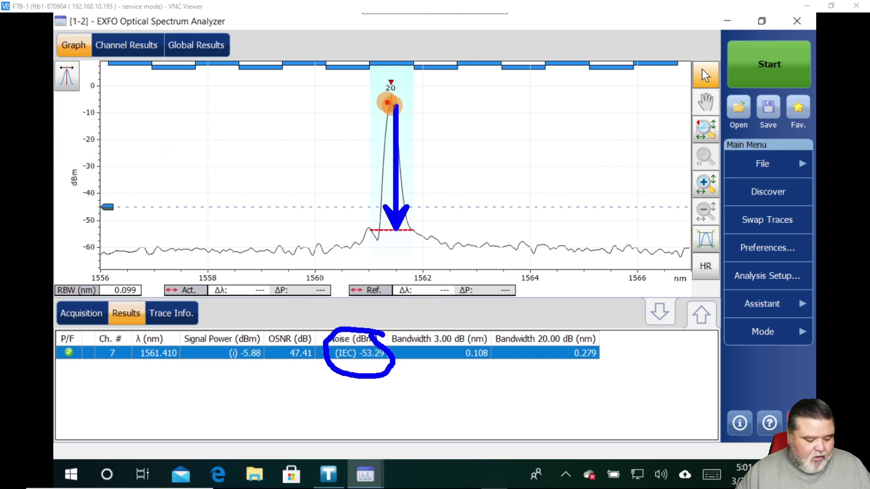
mouse_move(388, 103)
left_mouse_down()
mouse_move(194, 110)
mouse_move(93, 102)
left_mouse_up()
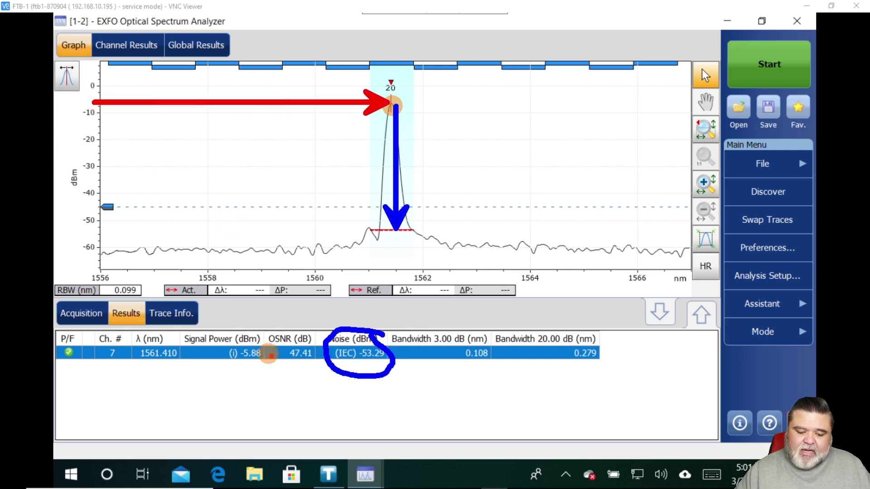
mouse_move(253, 336)
left_mouse_down()
mouse_move(228, 335)
mouse_move(253, 373)
mouse_move(255, 339)
left_mouse_up()
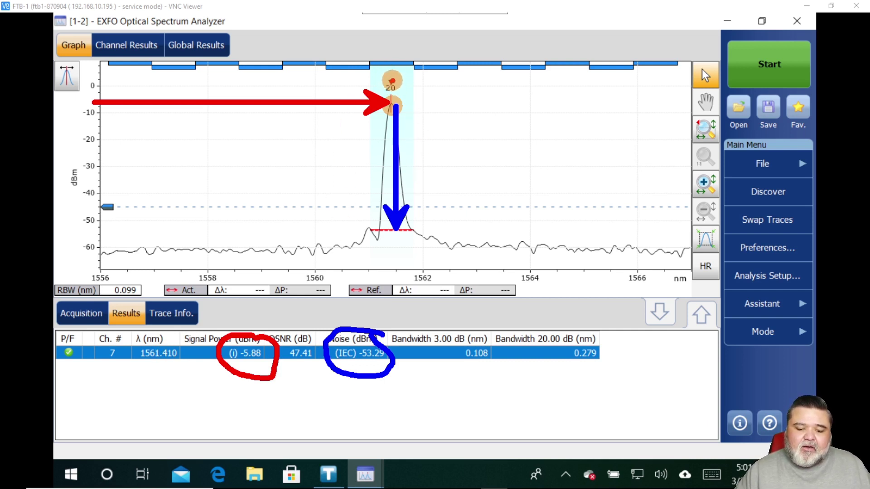
key("Escape")
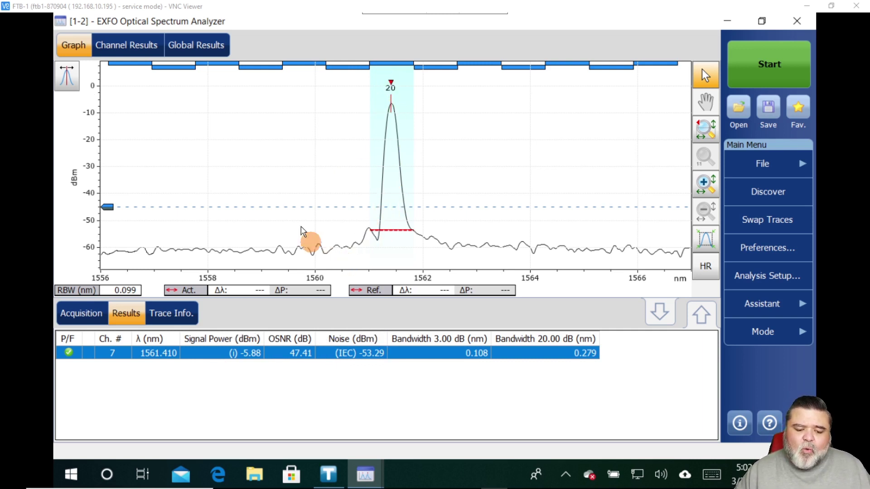
left_click(138, 49)
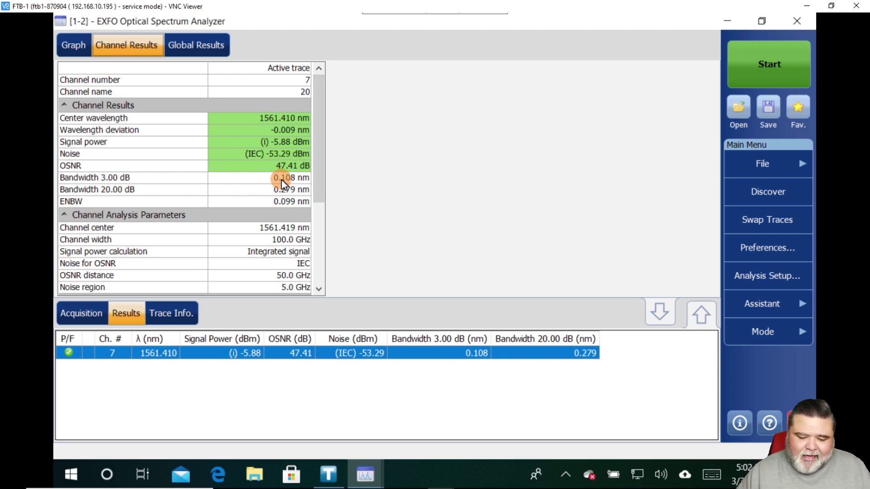
left_click(320, 272)
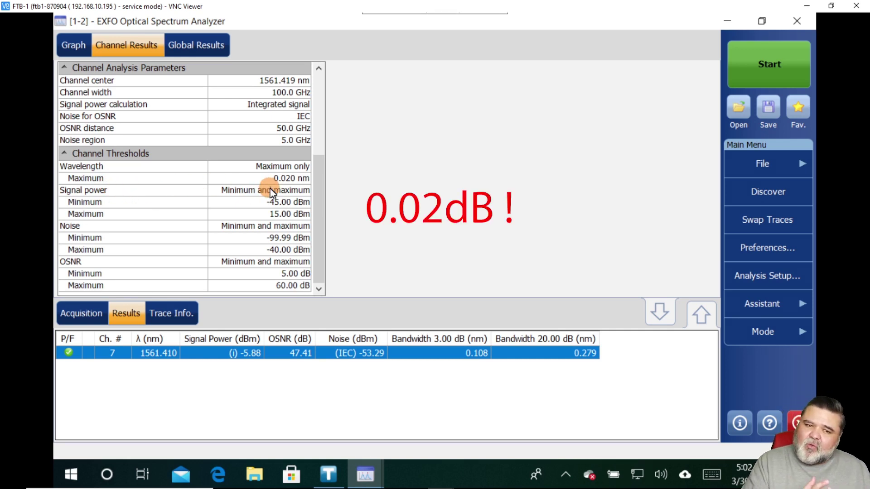
left_click(74, 45)
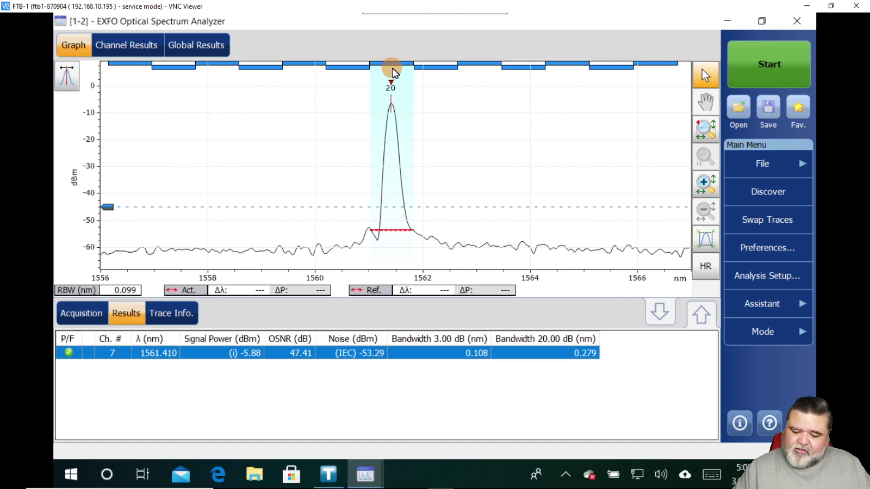
Check that the acquisition type stays Single, then view the channel results table from the top.
left_click(82, 313)
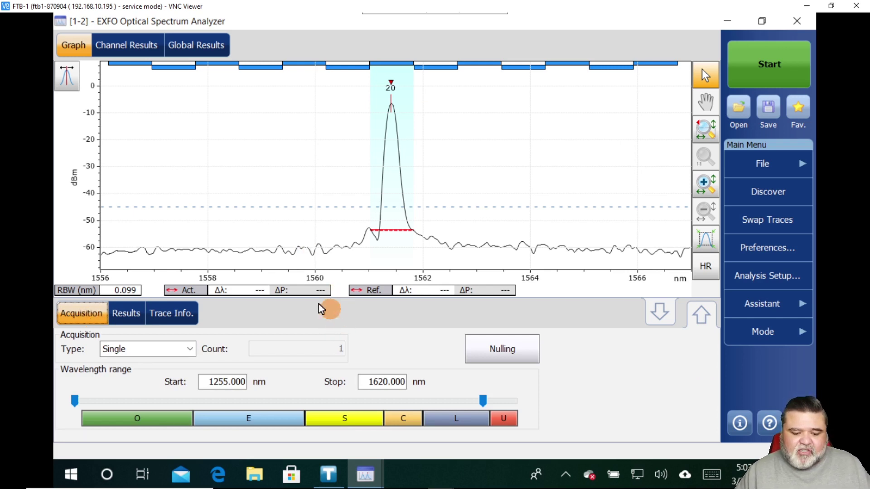
left_click(189, 350)
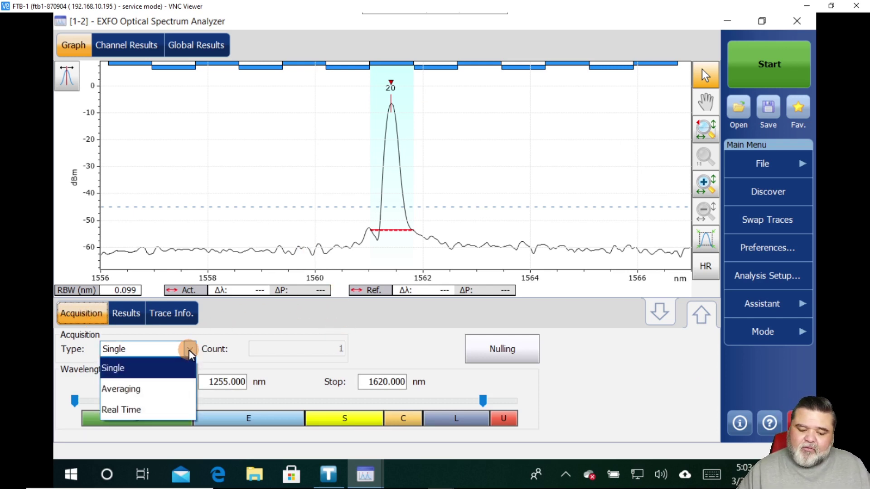
left_click(233, 361)
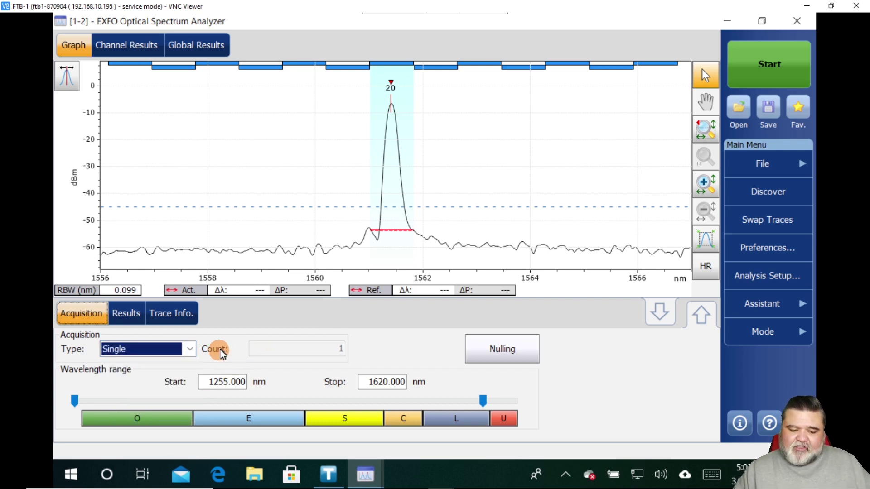
left_click(128, 44)
left_click(315, 118)
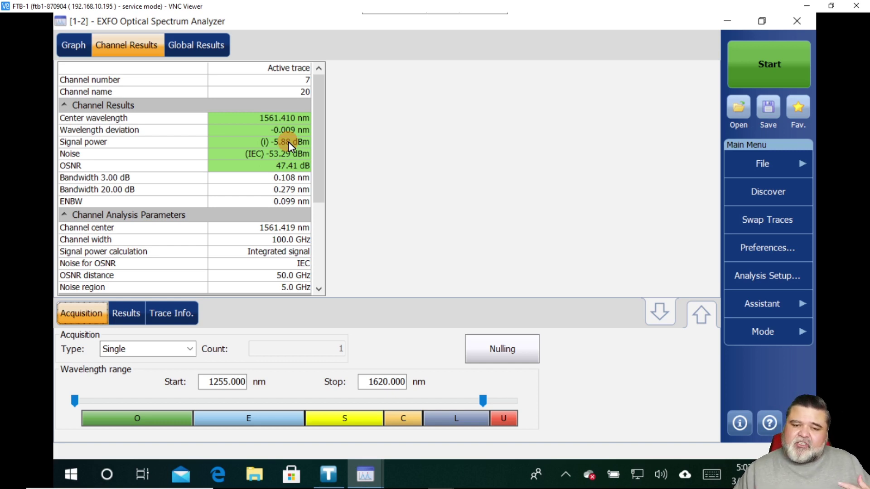
Open the 'WDM System with WDM Investigator sample 1' trace without saving the current trace.
left_click(84, 49)
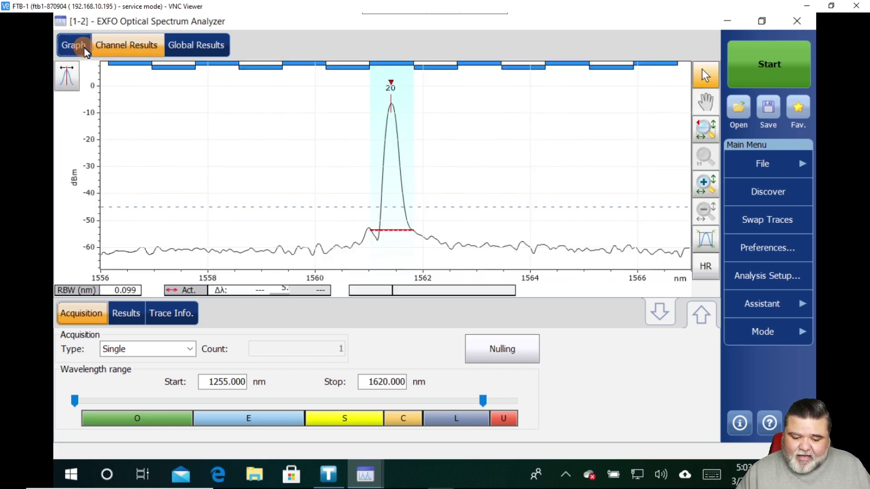
left_click(768, 170)
left_click(777, 222)
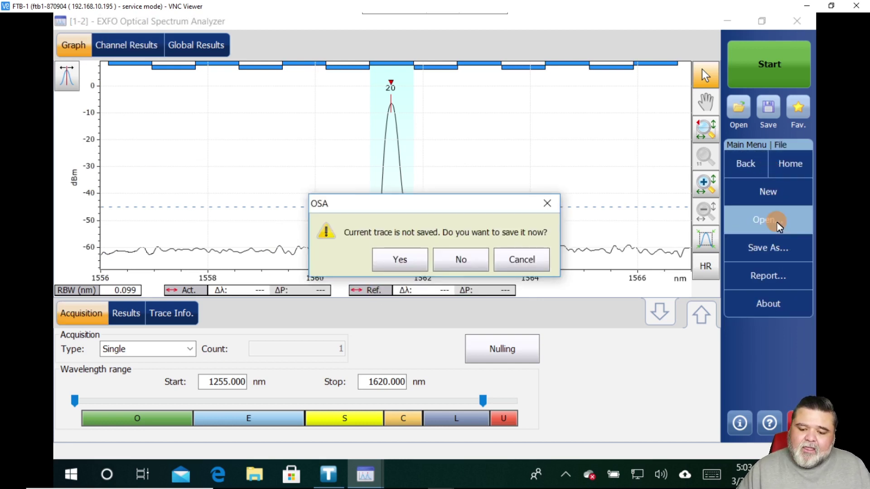
left_click(476, 267)
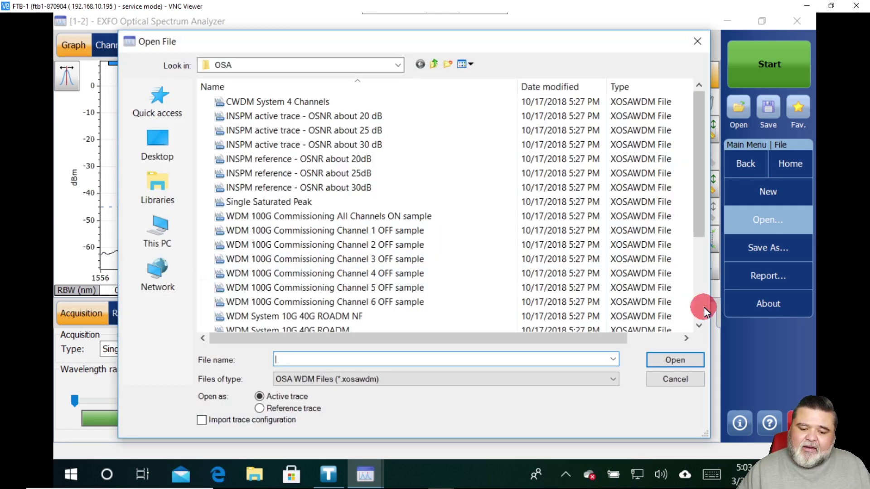
scroll(704, 312, "down", 3)
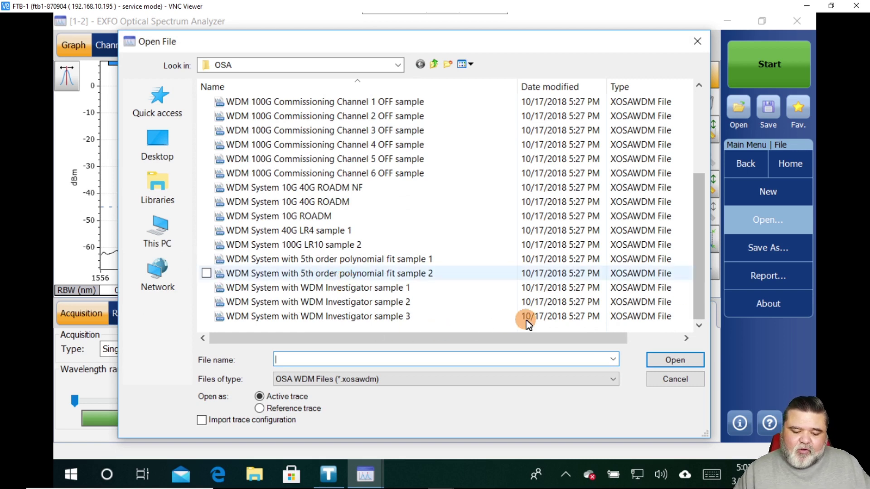
left_click(336, 290)
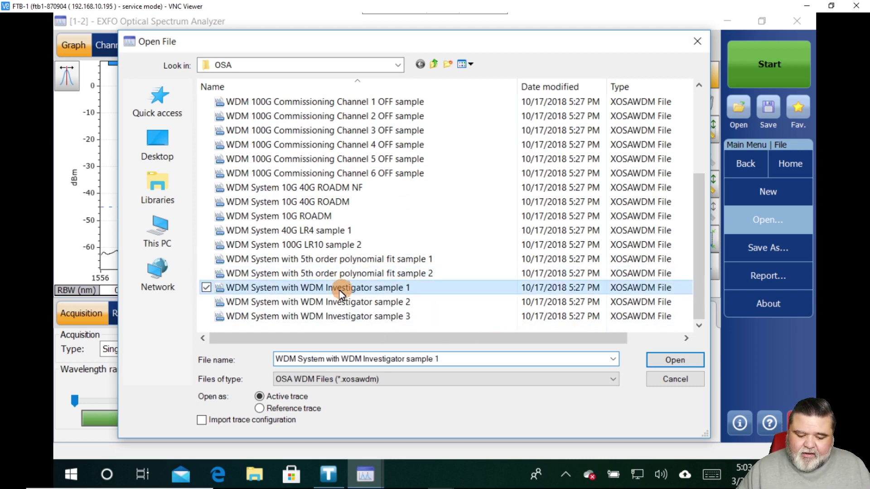
left_click(672, 361)
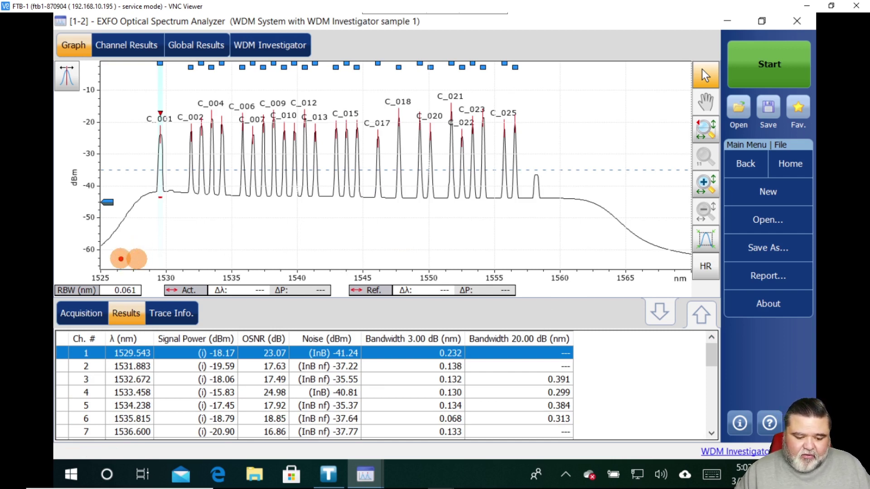
Draw a red line along the noise floor beneath the WDM channels.
mouse_move(122, 260)
left_mouse_down()
mouse_move(142, 213)
mouse_move(169, 233)
mouse_move(226, 230)
mouse_move(320, 244)
mouse_move(365, 233)
mouse_move(472, 243)
mouse_move(648, 235)
left_mouse_up()
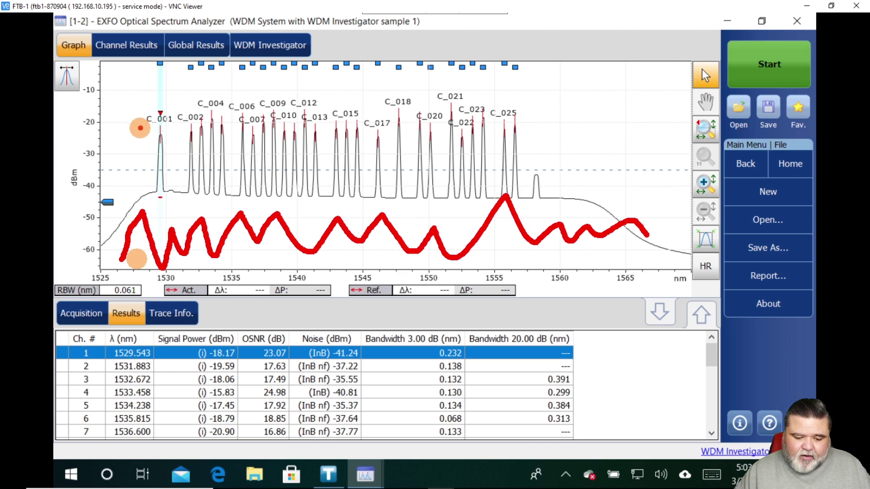
Mark the -20 dBm channel peak level and the small 1558 nm peak, then erase all markings.
left_click_drag(145, 119, 527, 109)
mouse_move(628, 117)
left_mouse_down()
mouse_move(614, 166)
mouse_move(626, 160)
left_mouse_up()
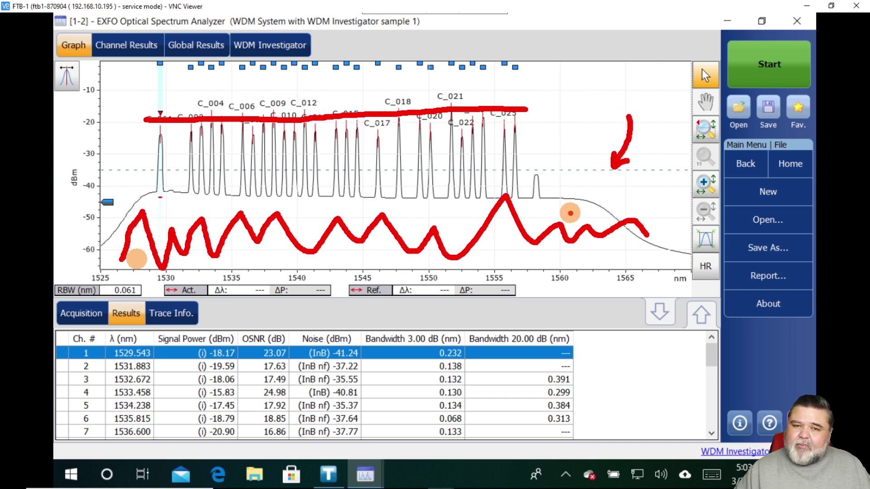
left_click_drag(566, 162, 554, 183)
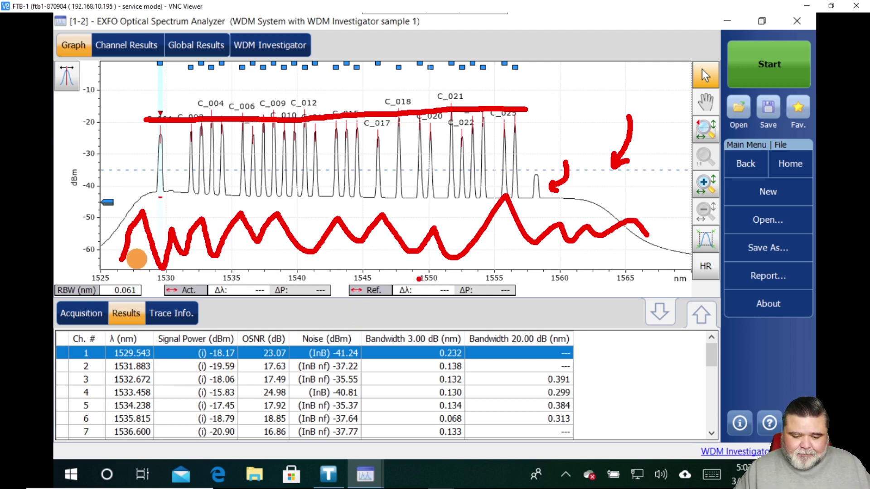
key("Escape")
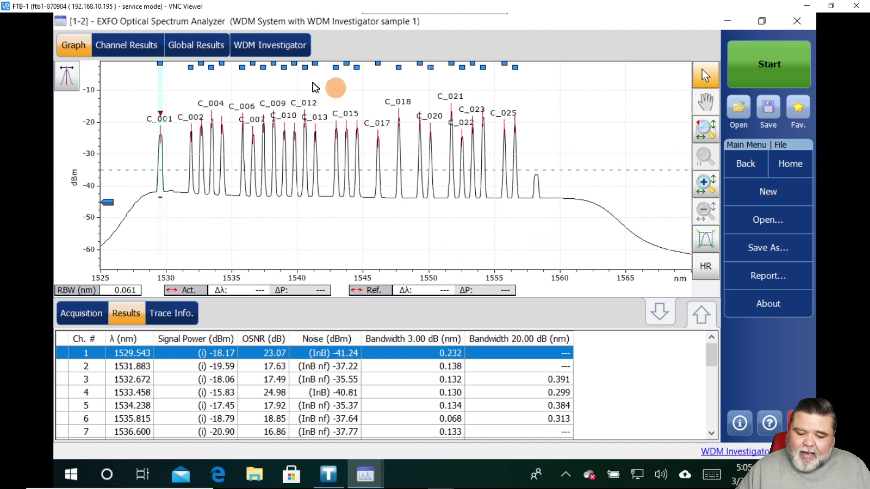
Run Discover from Home, detecting channel C_001 at 1561.380 nm, -8.36 dBm, 49.47 dB OSNR.
left_click(785, 161)
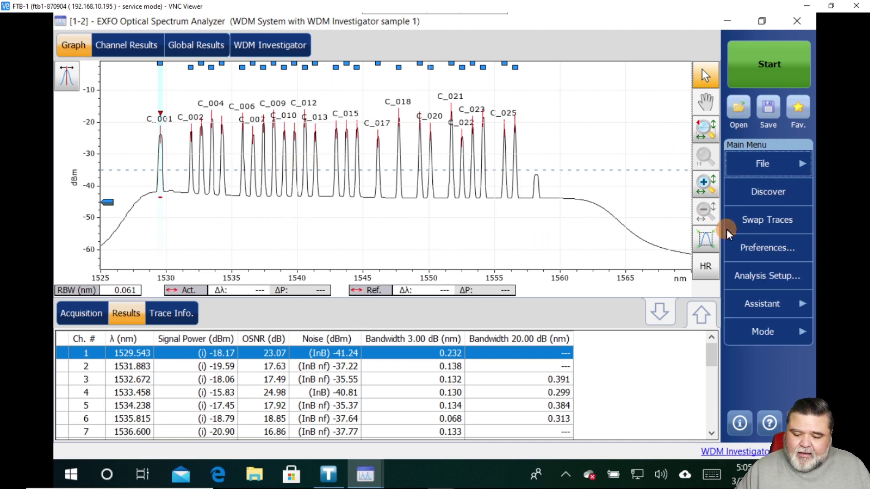
left_click(783, 194)
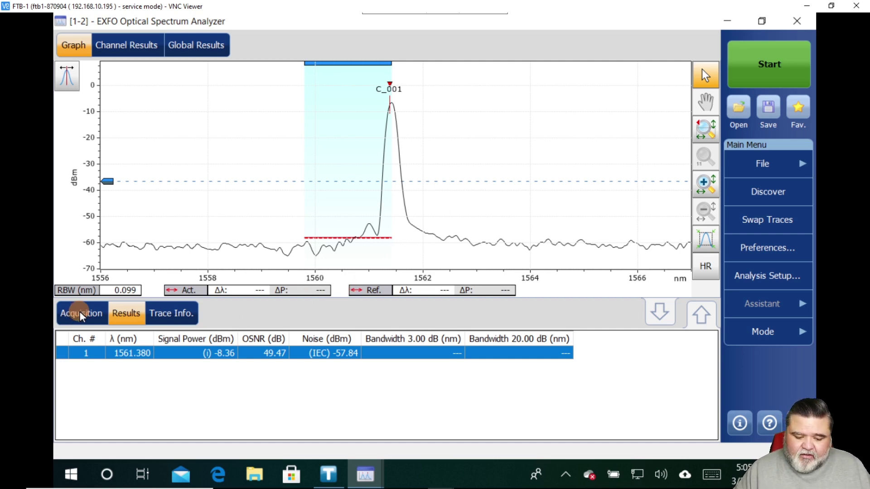
Set the acquisition type to Real Time, keeping the 1556–1567 nm range.
left_click(91, 317)
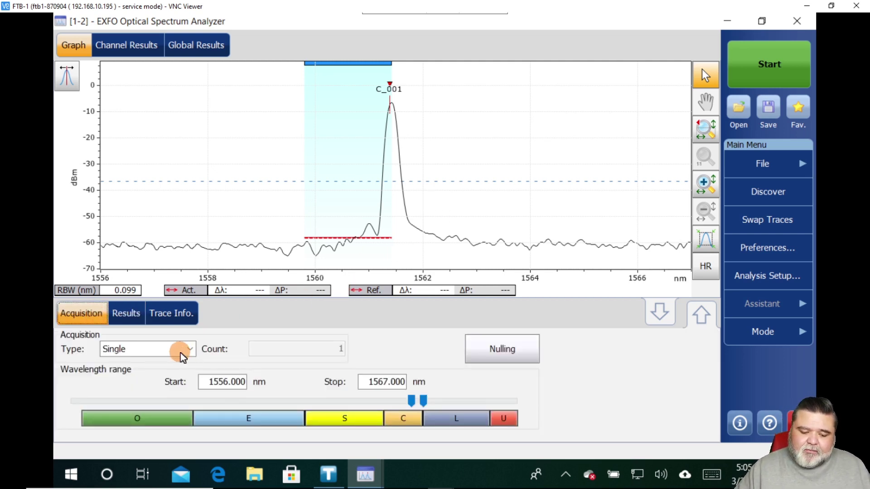
left_click(190, 350)
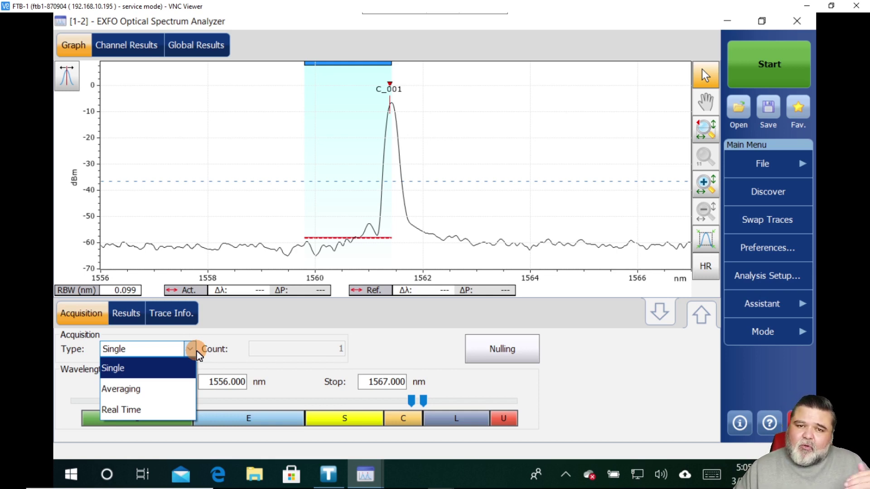
left_click(180, 410)
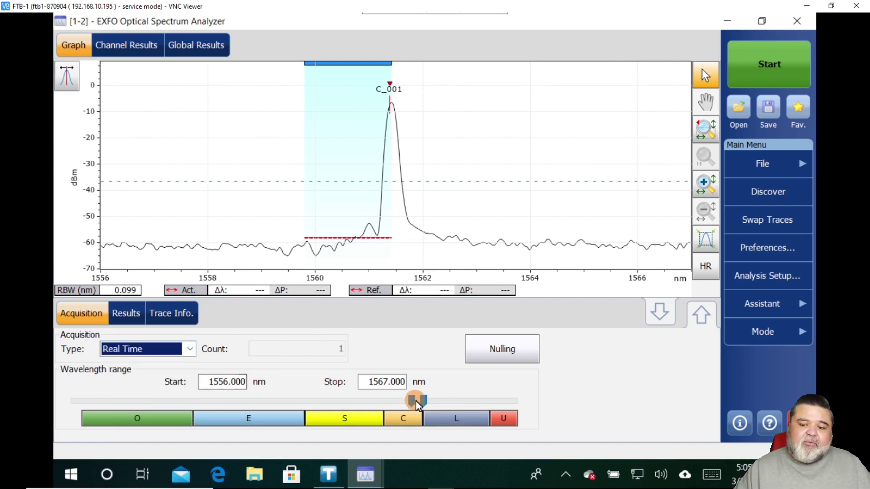
Start real-time acquisition and watch the live C_001 channel results near 1561.379 nm.
left_click(748, 68)
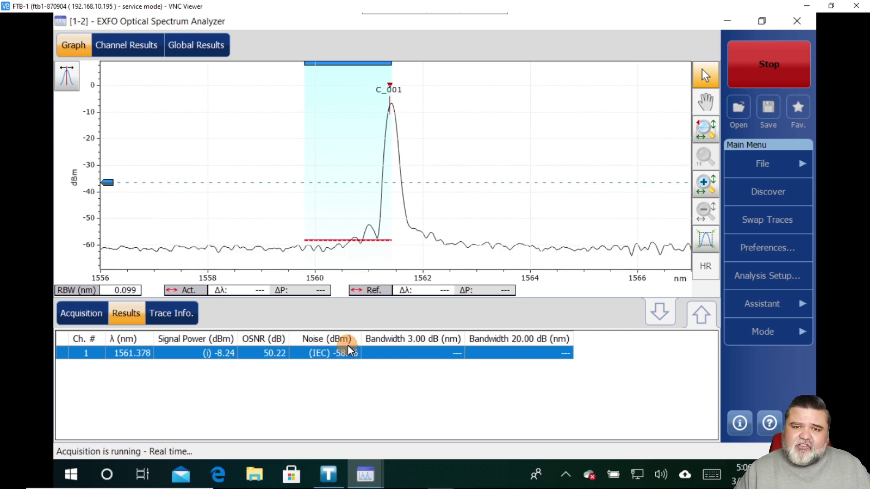
left_click(142, 50)
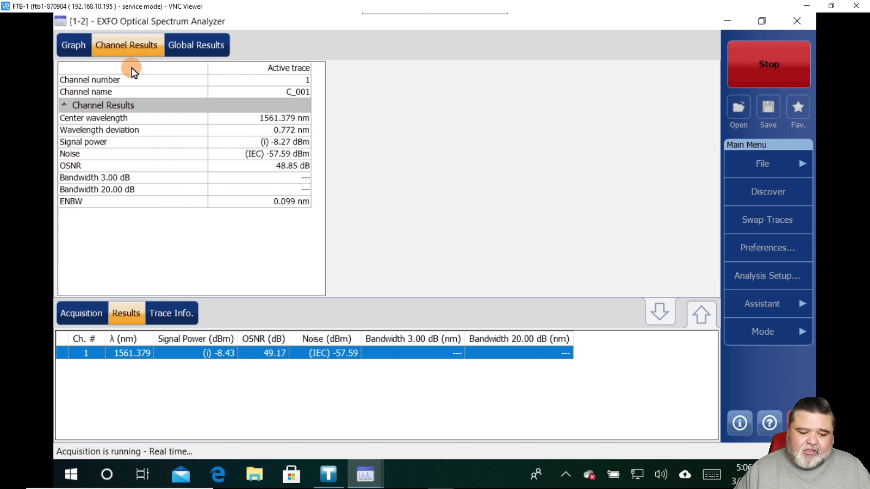
Stop real-time acquisition and switch to Drift mode, showing a Single 1525–1570 nm dashboard.
left_click(77, 43)
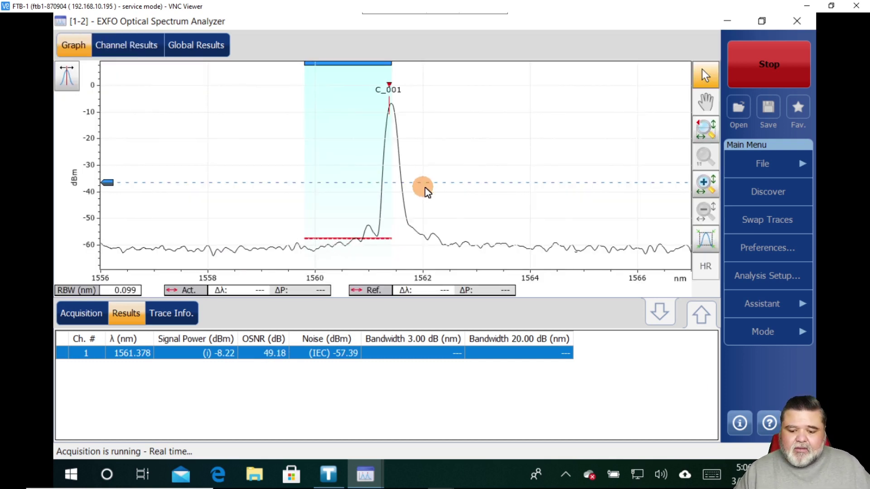
left_click(766, 80)
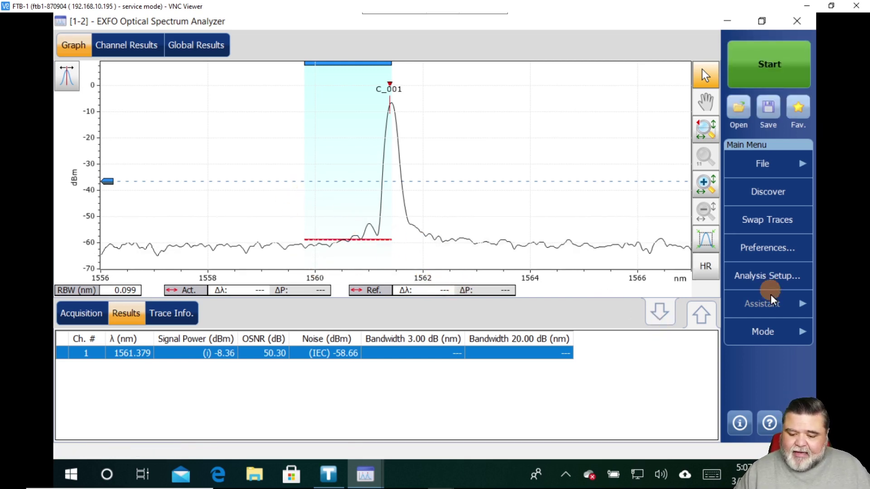
left_click(776, 340)
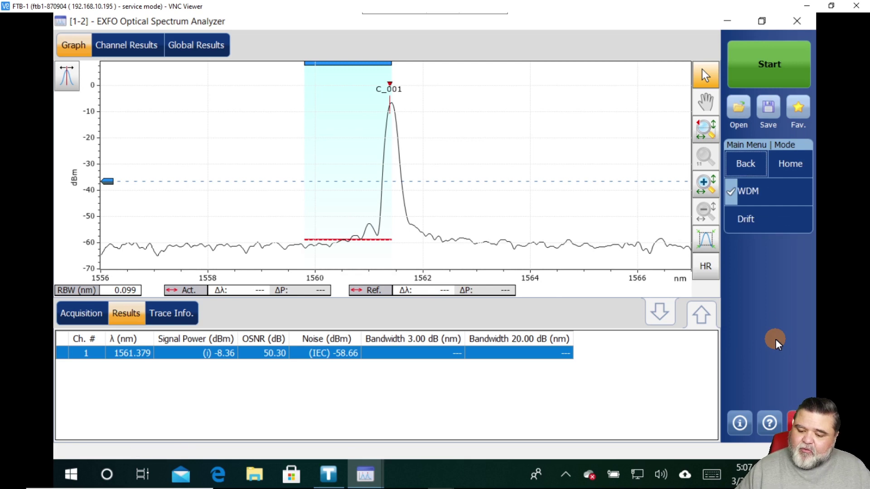
left_click(746, 222)
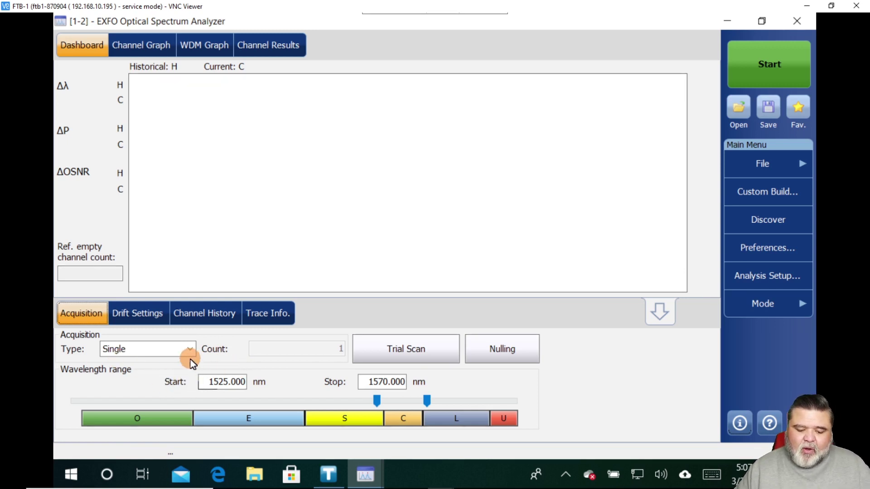
Show drift settings (1 s delay, 10 s sampling, 1 min, file 1525-1570_Single_1_3) and select Sampling.
left_click(149, 312)
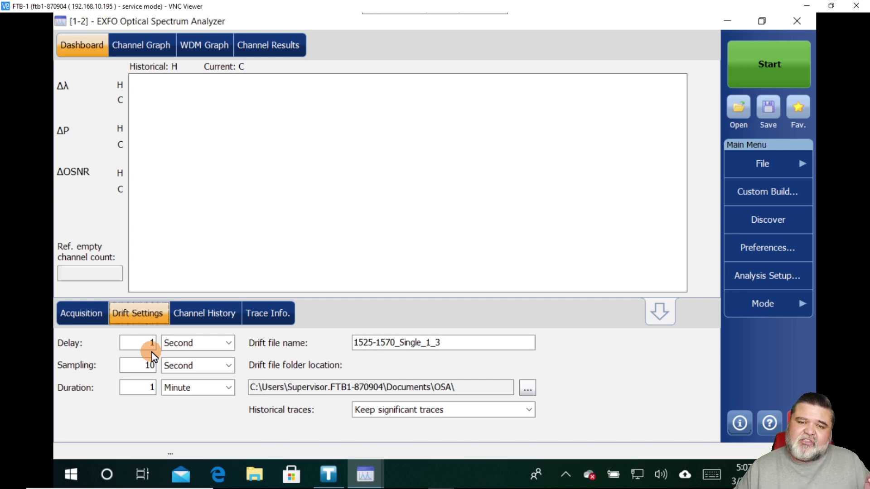
left_click(154, 364)
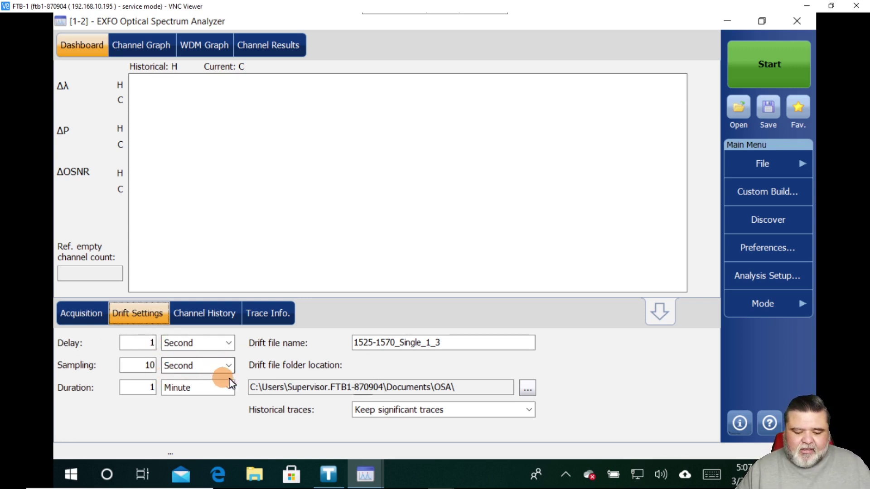
Start the C_001 drift acquisition, accepting reuse of the existing drift file name.
left_click(759, 63)
left_click(518, 269)
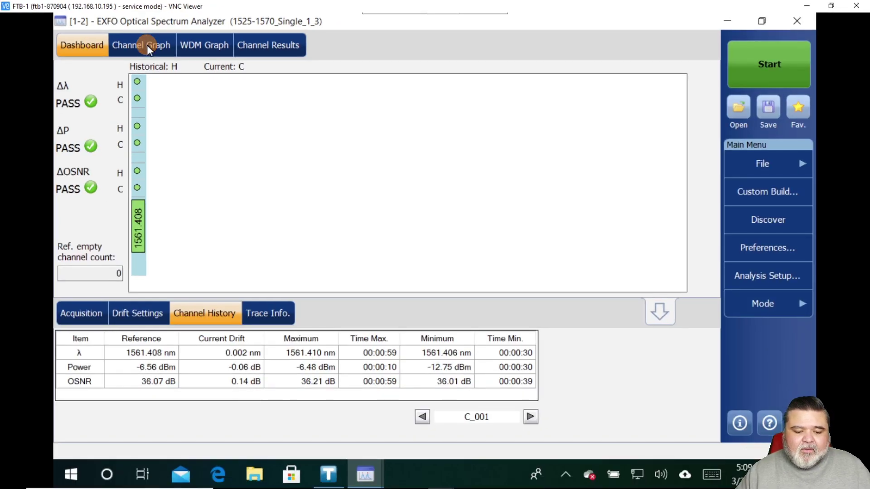
Graph C_001's drift over time, mark the power dip's bottom, and return to the Dashboard.
left_click(147, 44)
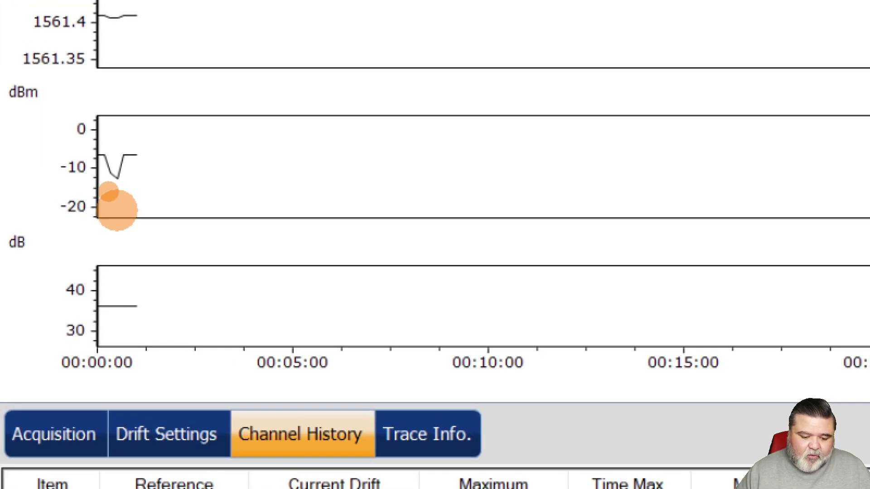
left_click(111, 187)
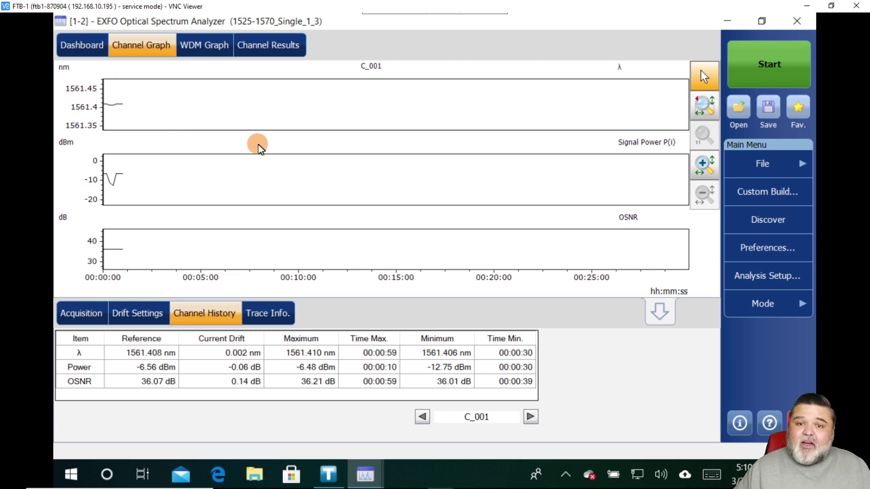
left_click(89, 50)
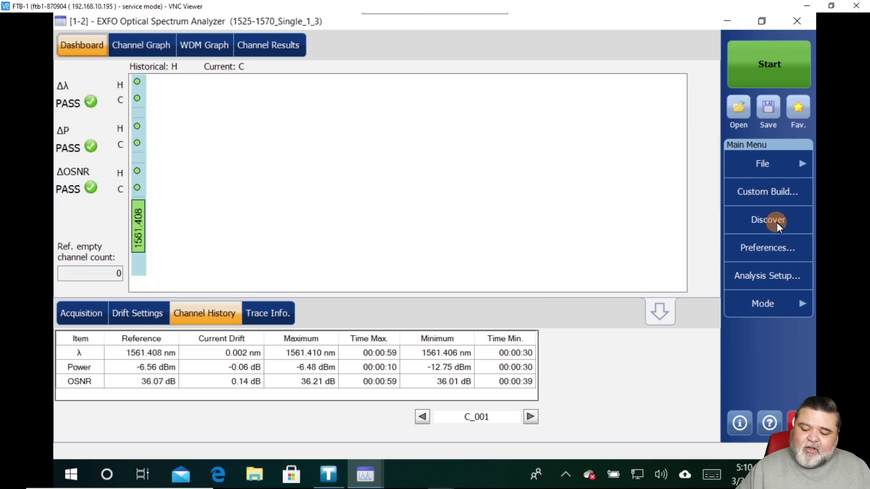
Switch to WDM mode, run Discover, and list channel 1: 1561.408 nm, -6.59 dBm, 46.96 dB OSNR.
left_click(790, 309)
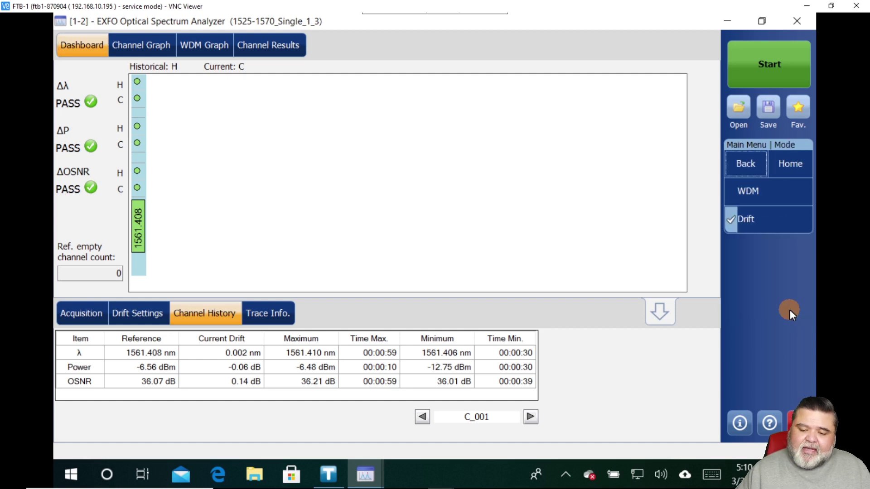
left_click(766, 214)
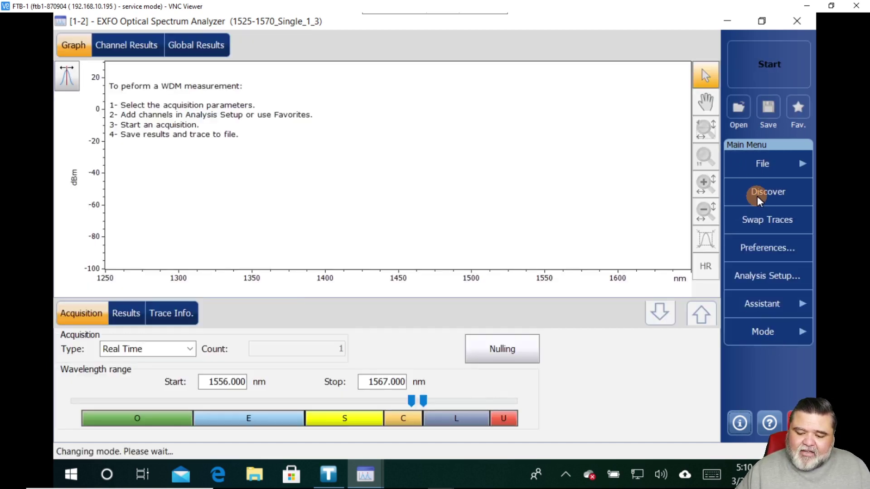
left_click(760, 199)
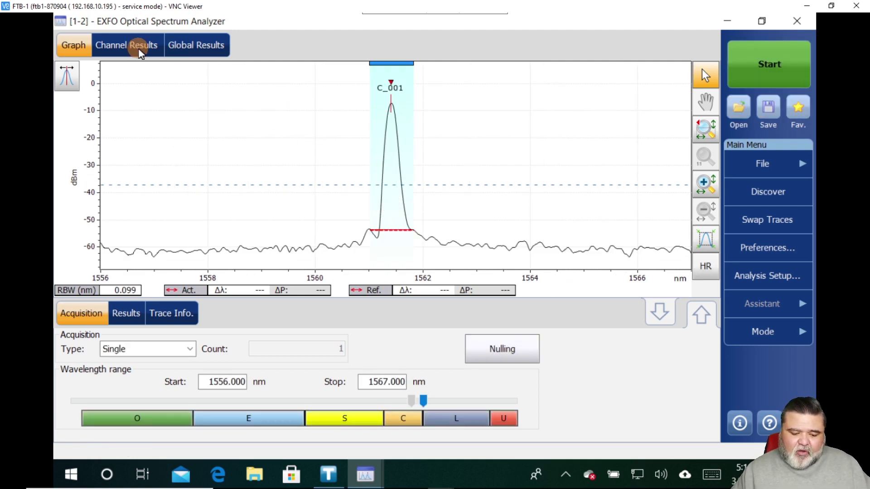
left_click(141, 314)
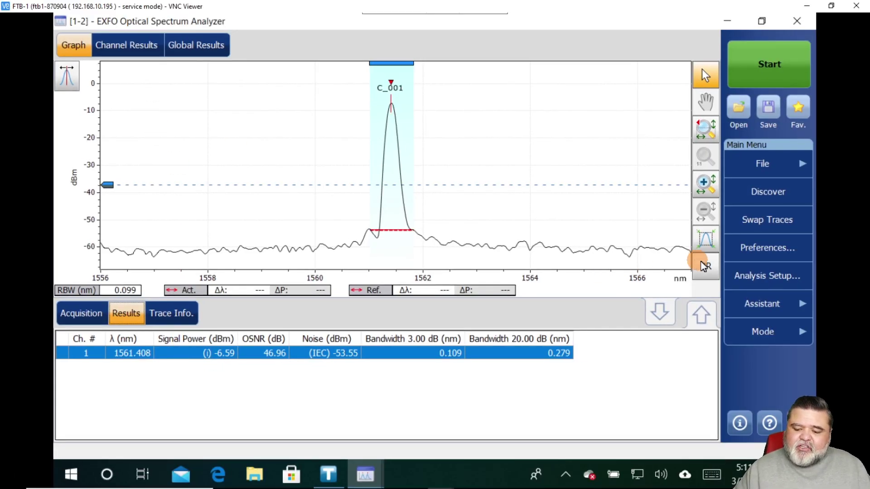
left_click(758, 253)
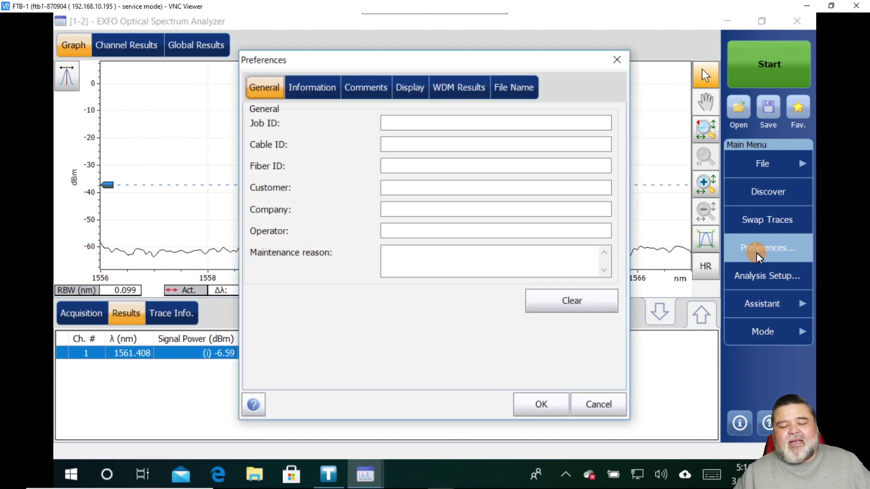
left_click(471, 149)
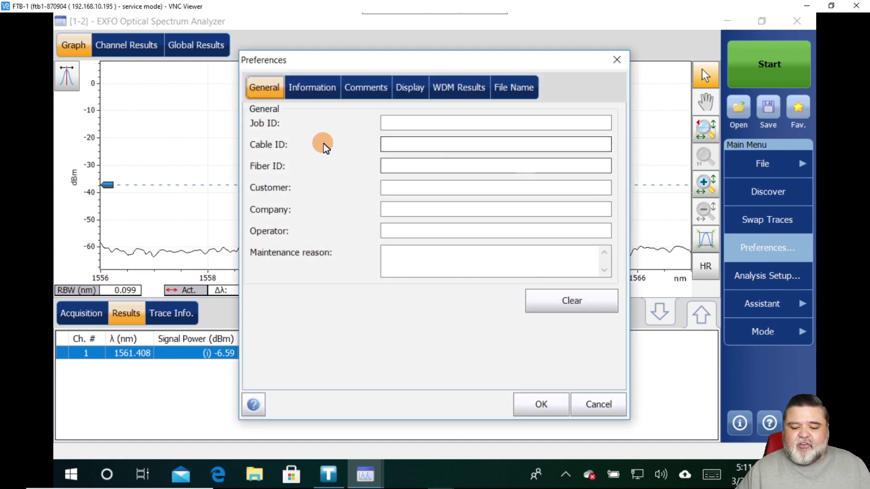
left_click(412, 90)
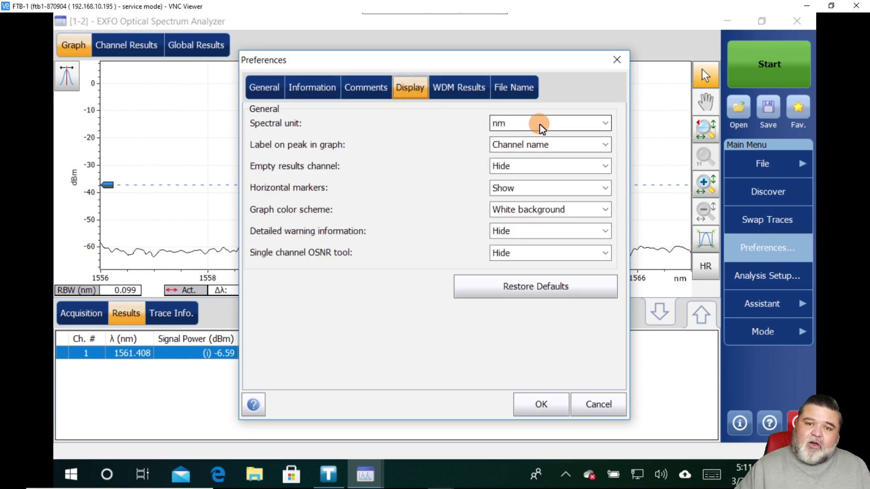
left_click(555, 145)
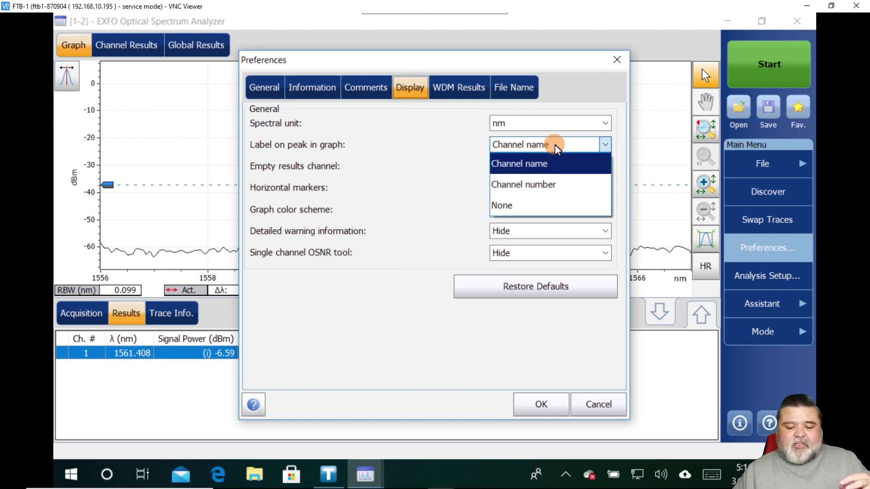
left_click(461, 175)
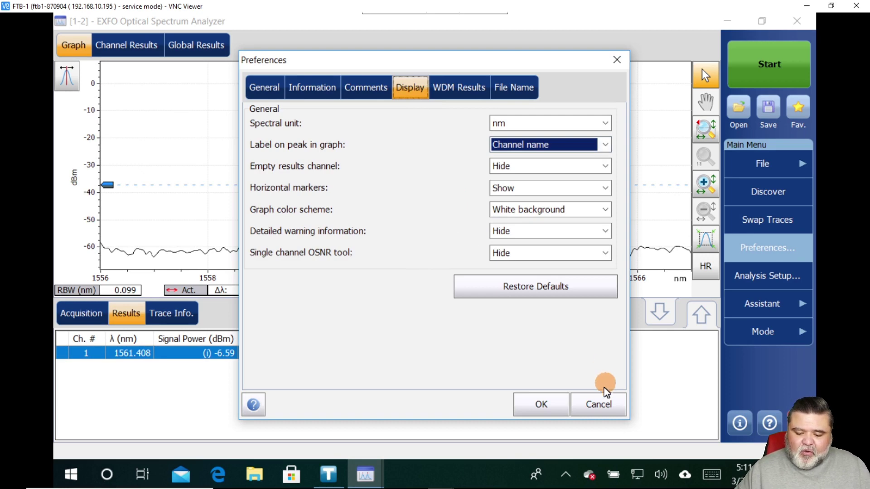
left_click(602, 403)
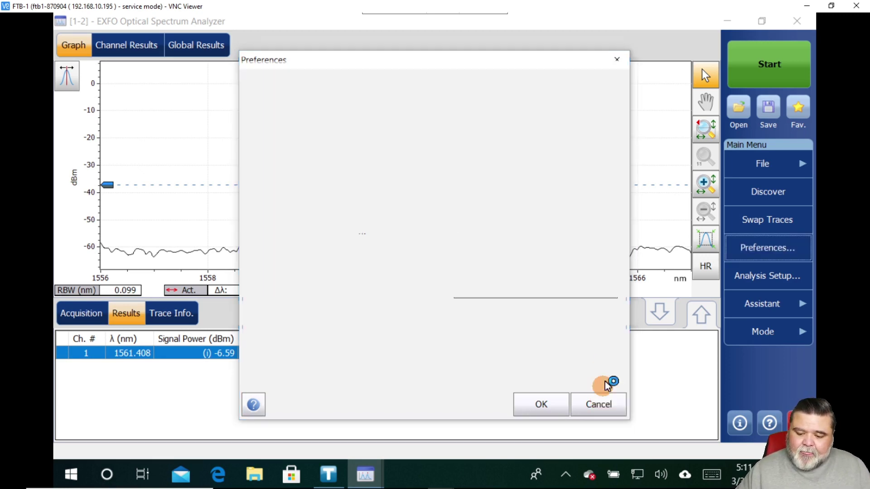
Open Analysis Setup on General: 100.0 GHz channel width, IEC-based noise, -37.27 dBm peak detection.
left_click(758, 276)
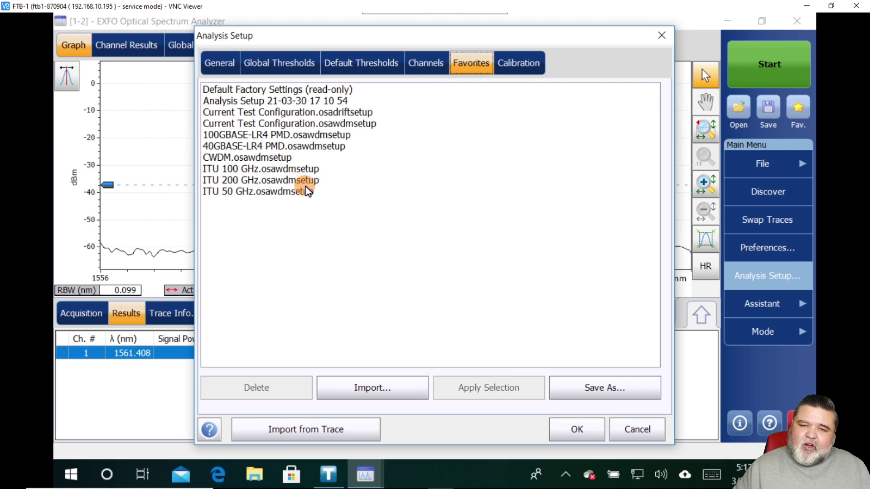
left_click(226, 62)
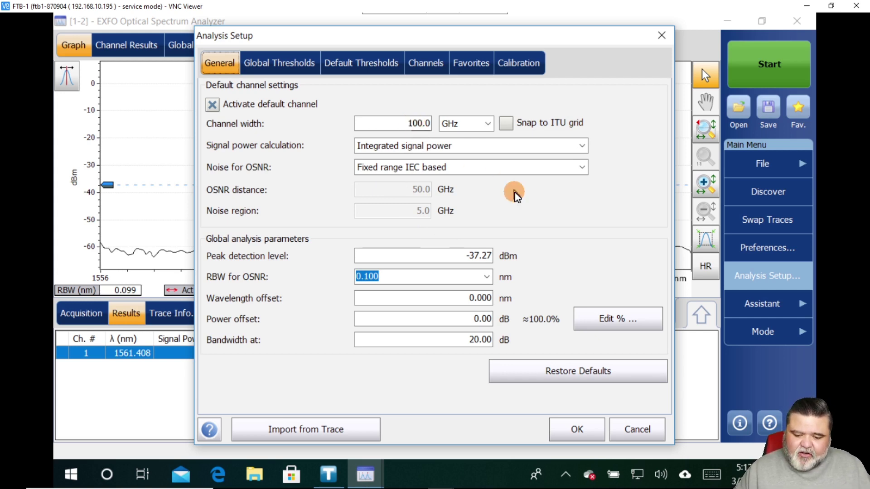
Keep Integrated signal power as the signal power calculation, then check the setup Favorites.
left_click(581, 147)
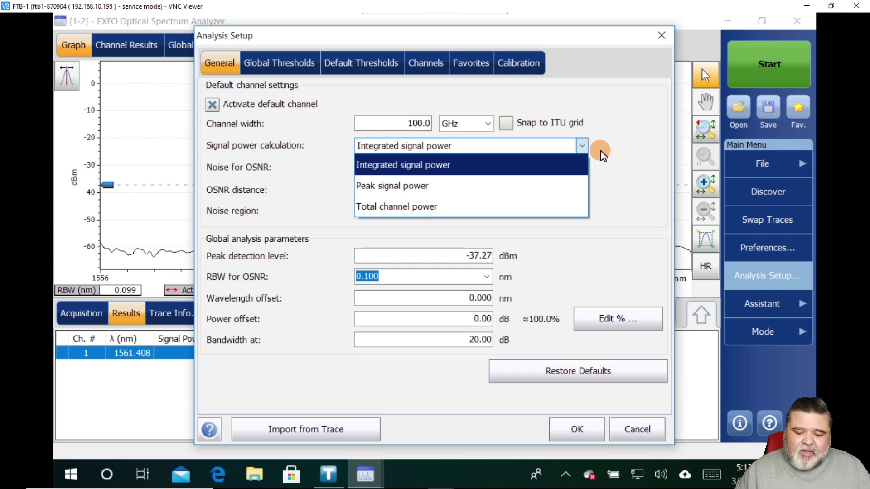
left_click(625, 187)
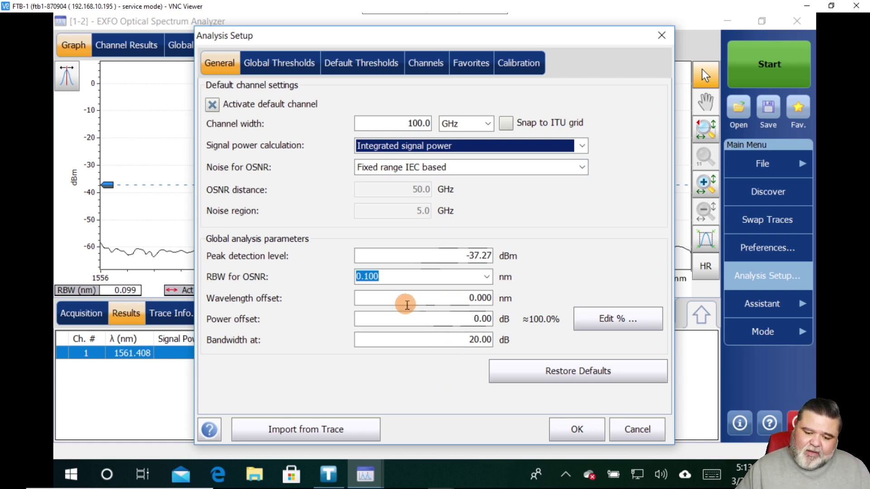
left_click(477, 67)
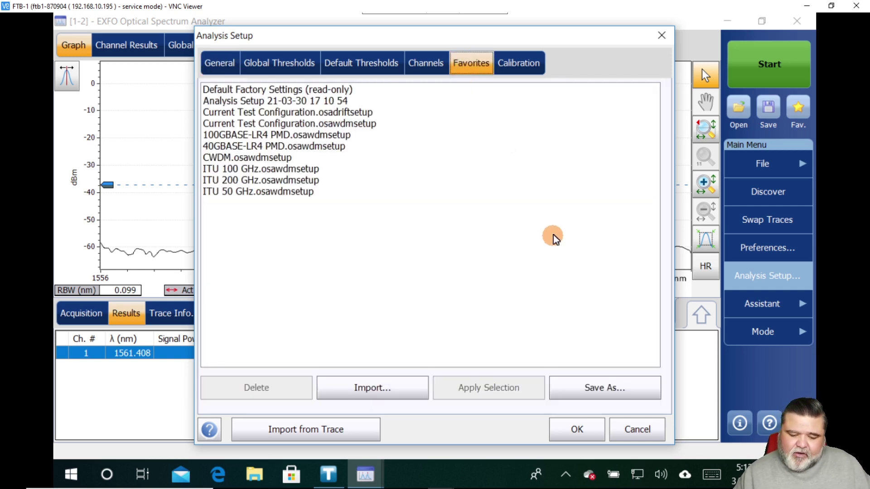
Close Analysis Setup and view C_001's detailed results: 1561.408 nm, -6.59 dBm, 100.0 GHz width.
left_click(223, 71)
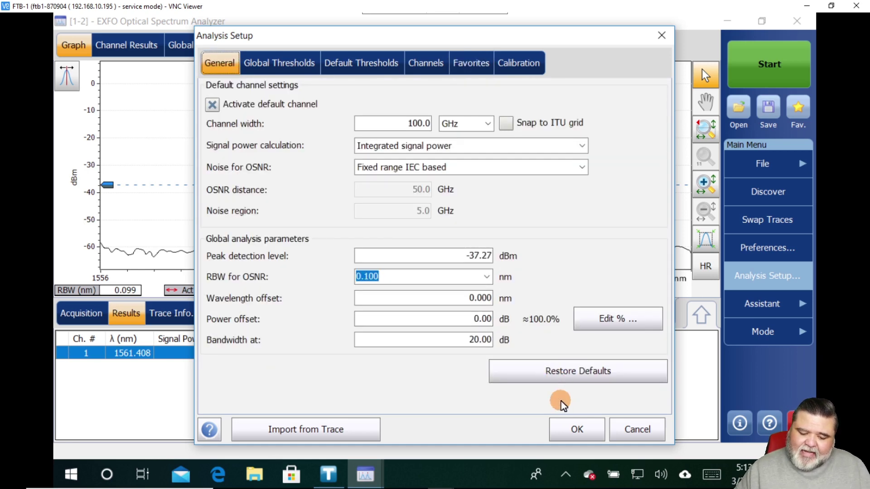
left_click(635, 430)
left_click(137, 52)
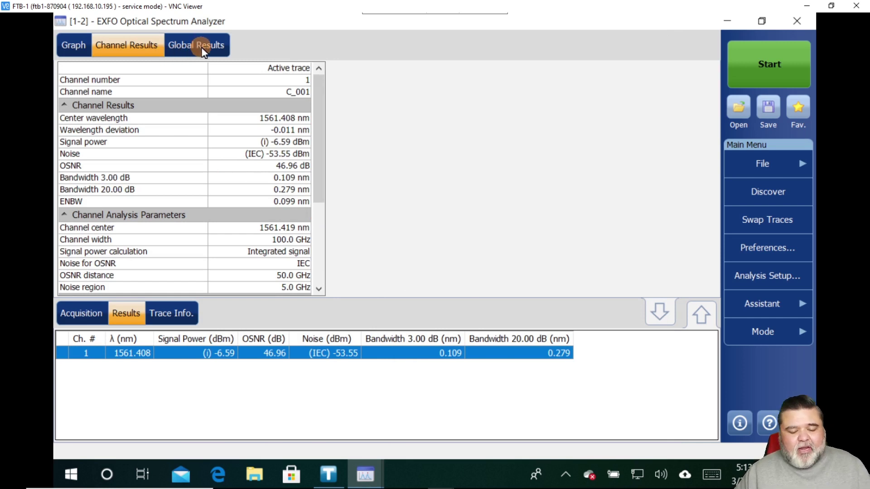
left_click(71, 51)
key("space")
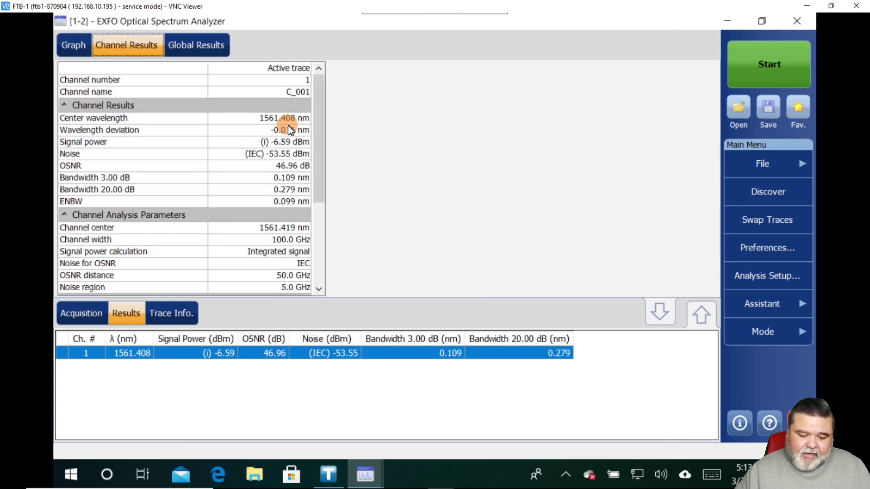